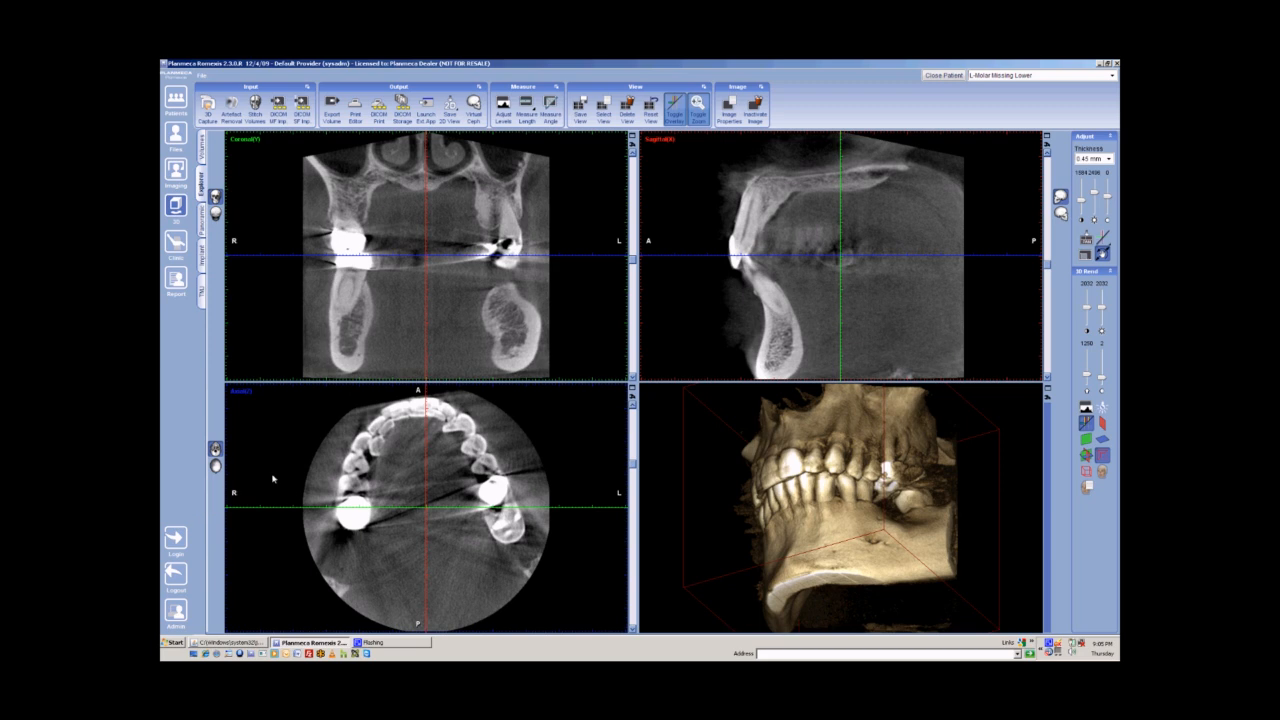
Step: Switch the volume from the explorer layout to the panoramic layout and reset the views to their default orientation
left_click(840, 476)
left_click_drag(840, 476, 771, 516)
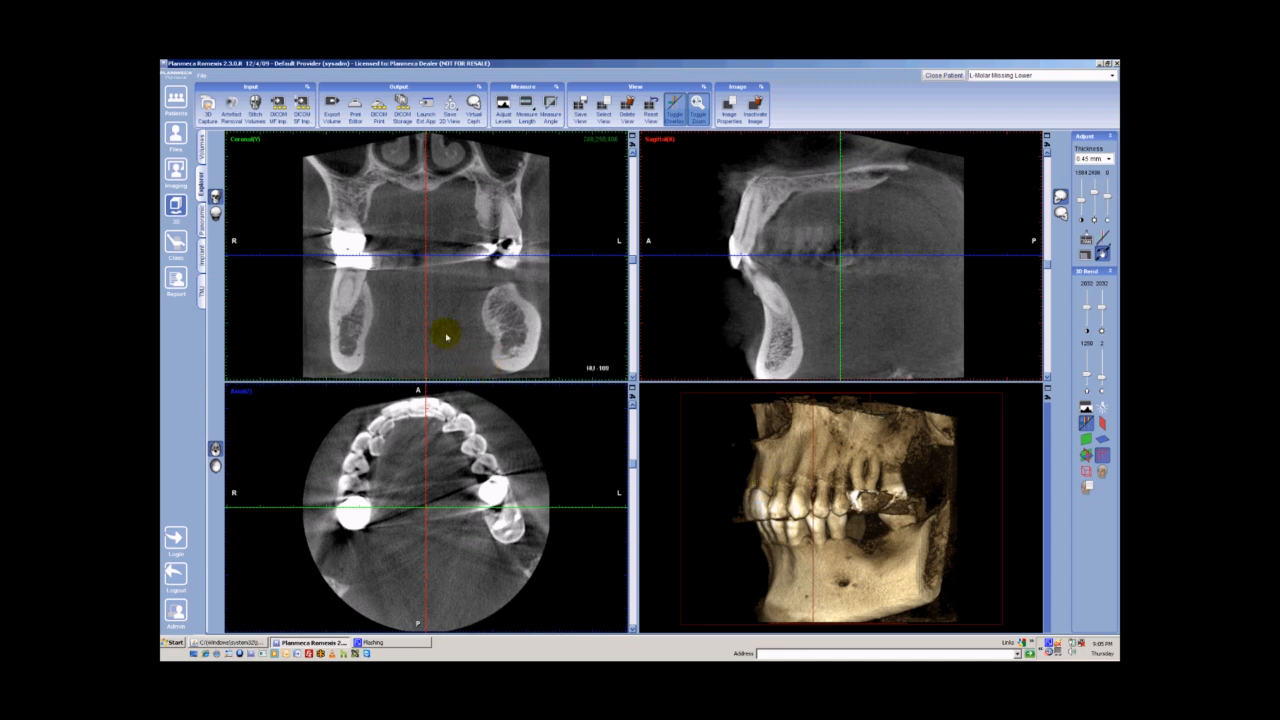
left_click(203, 222)
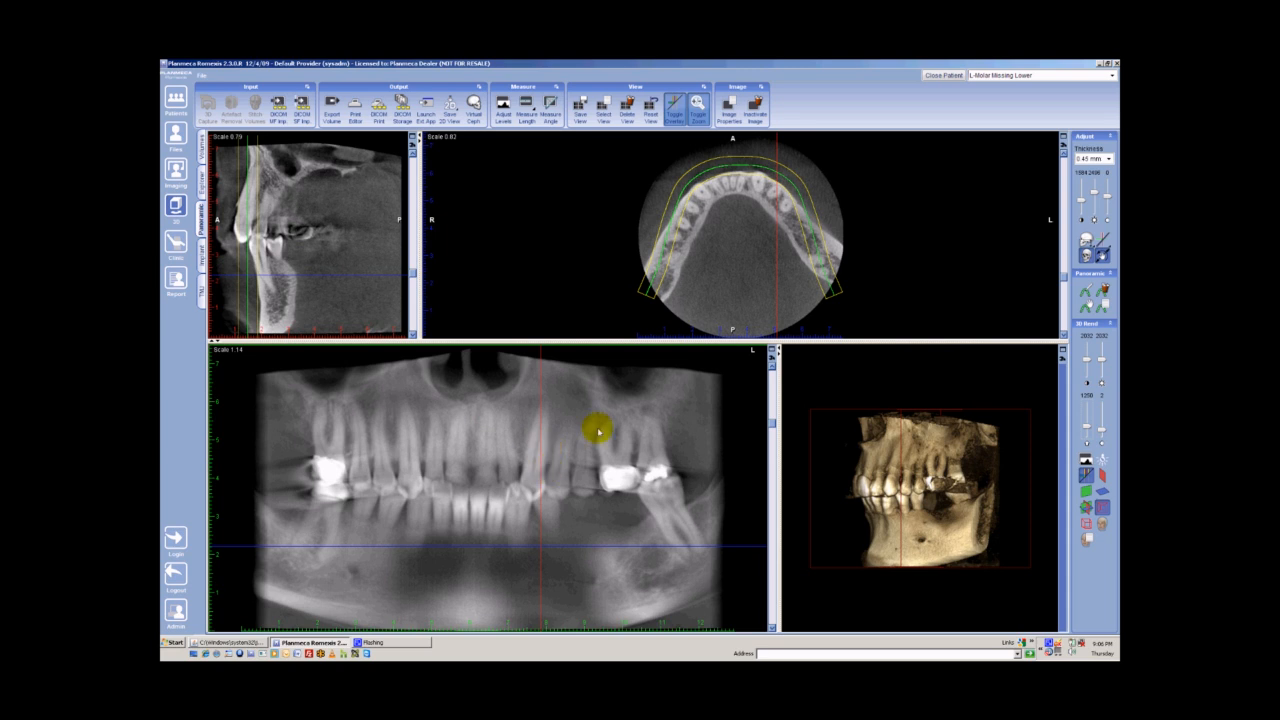
left_click(698, 110)
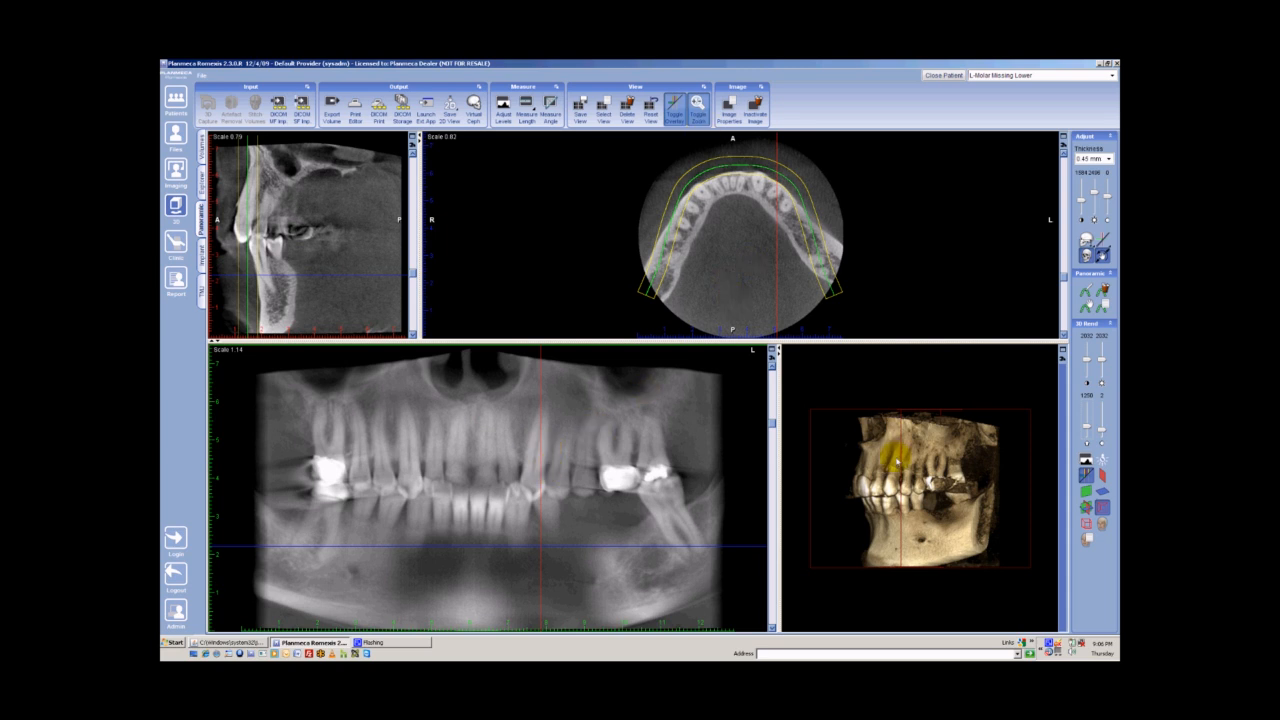
mouse_move(909, 506)
left_mouse_down()
mouse_move(958, 510)
mouse_move(880, 457)
mouse_move(906, 484)
left_mouse_up()
left_click(650, 108)
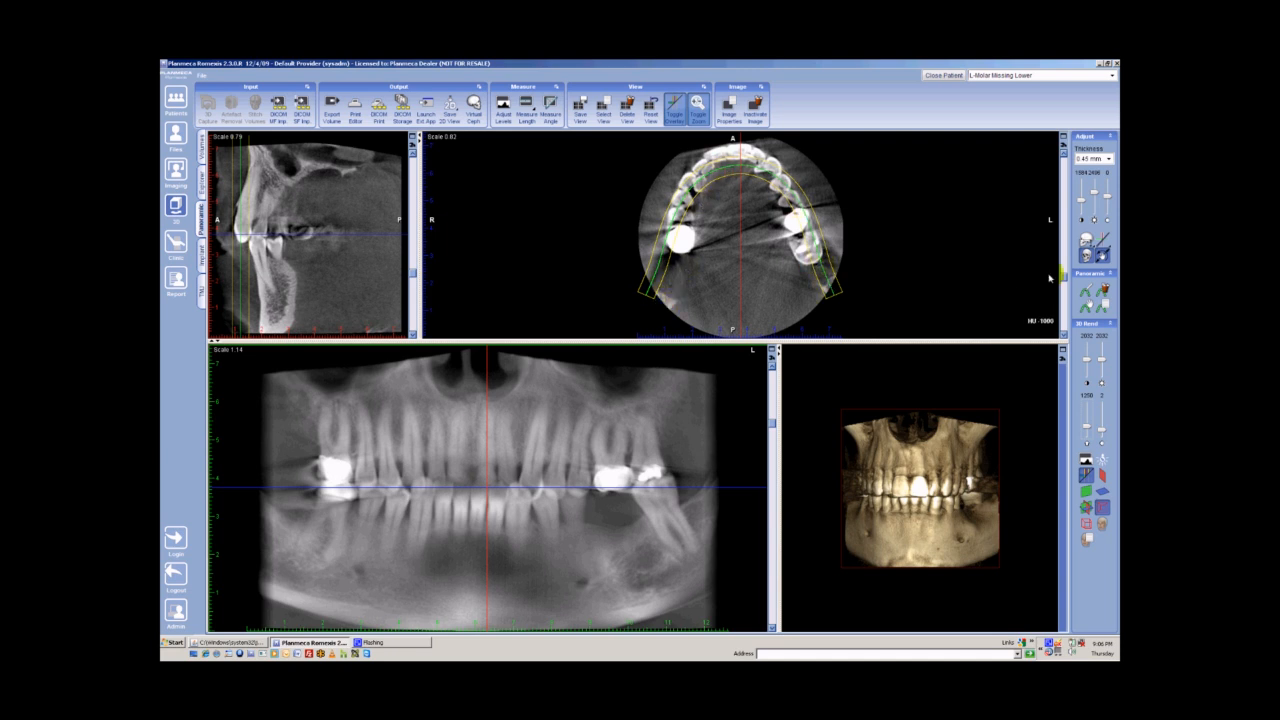
Step: Move the axial slice down from the crowns to the root level of the lower jaw
scroll(1067, 280, "down", 8)
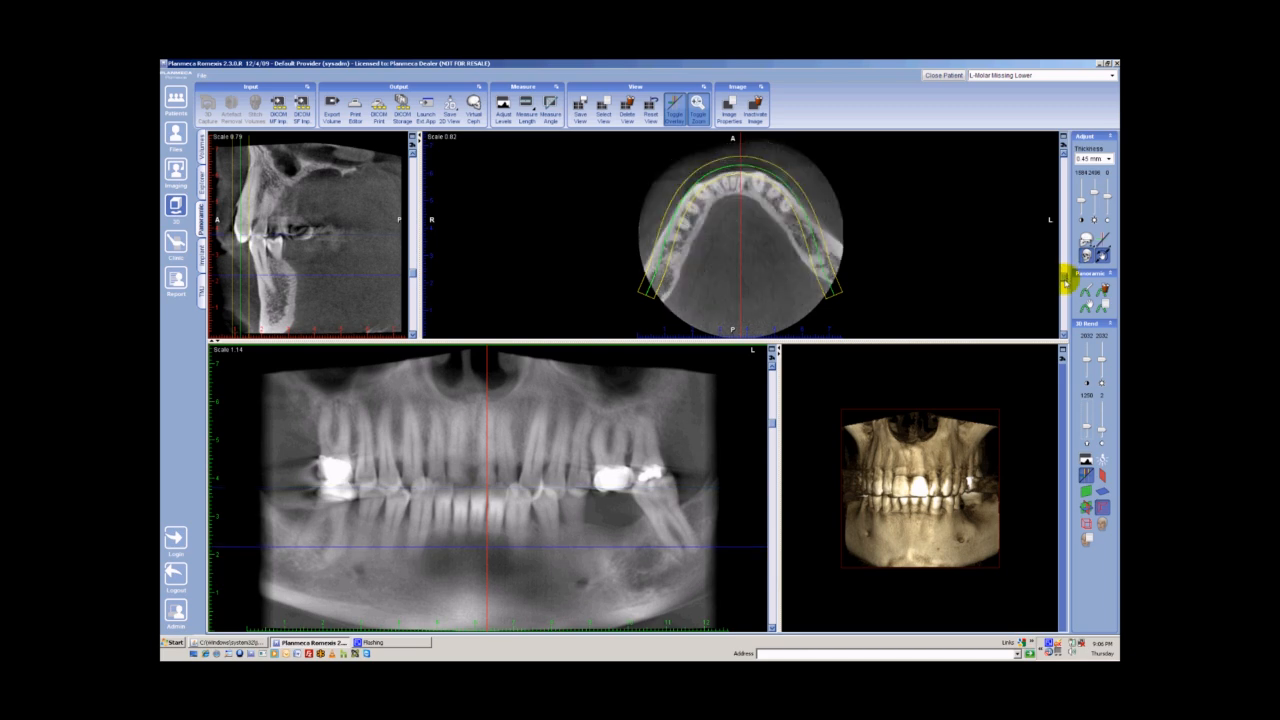
scroll(1065, 292, "down", 3)
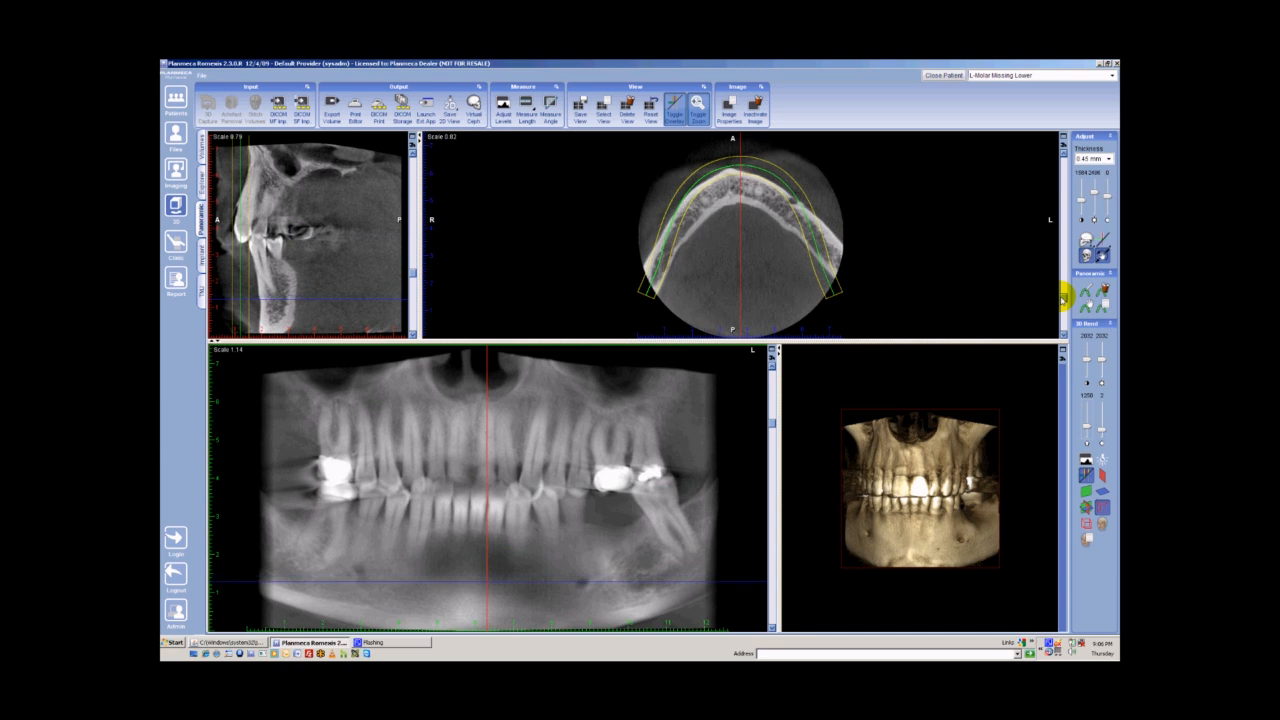
scroll(1066, 296, "up", 3)
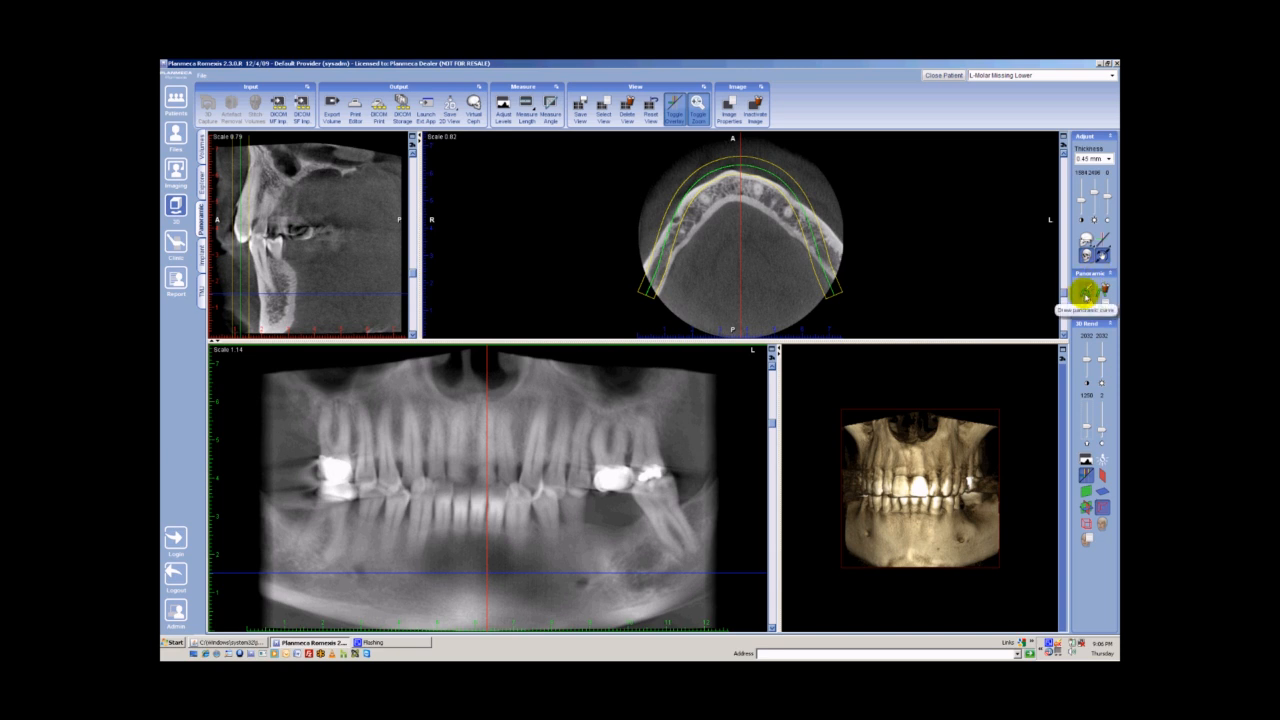
Step: Draw a new panoramic curve along the centre of the mandible on the axial slice, from the patient's right end to the left end
left_click(1085, 293)
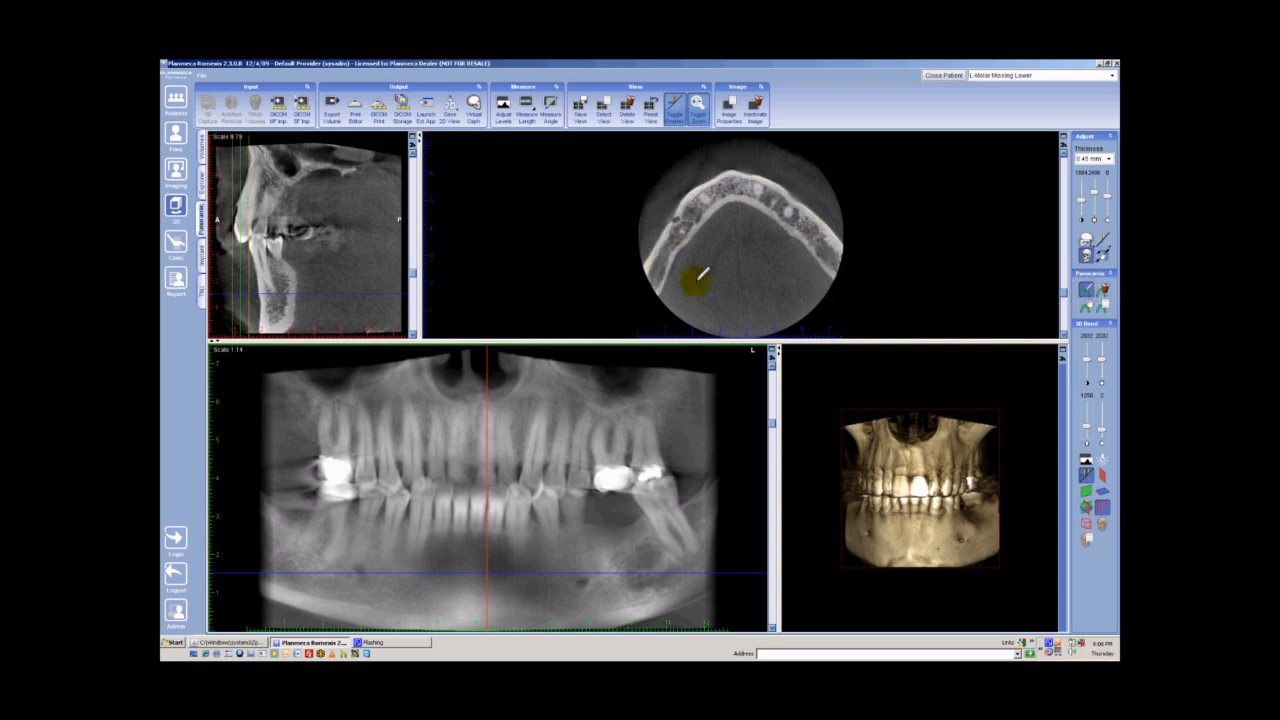
left_click(649, 289)
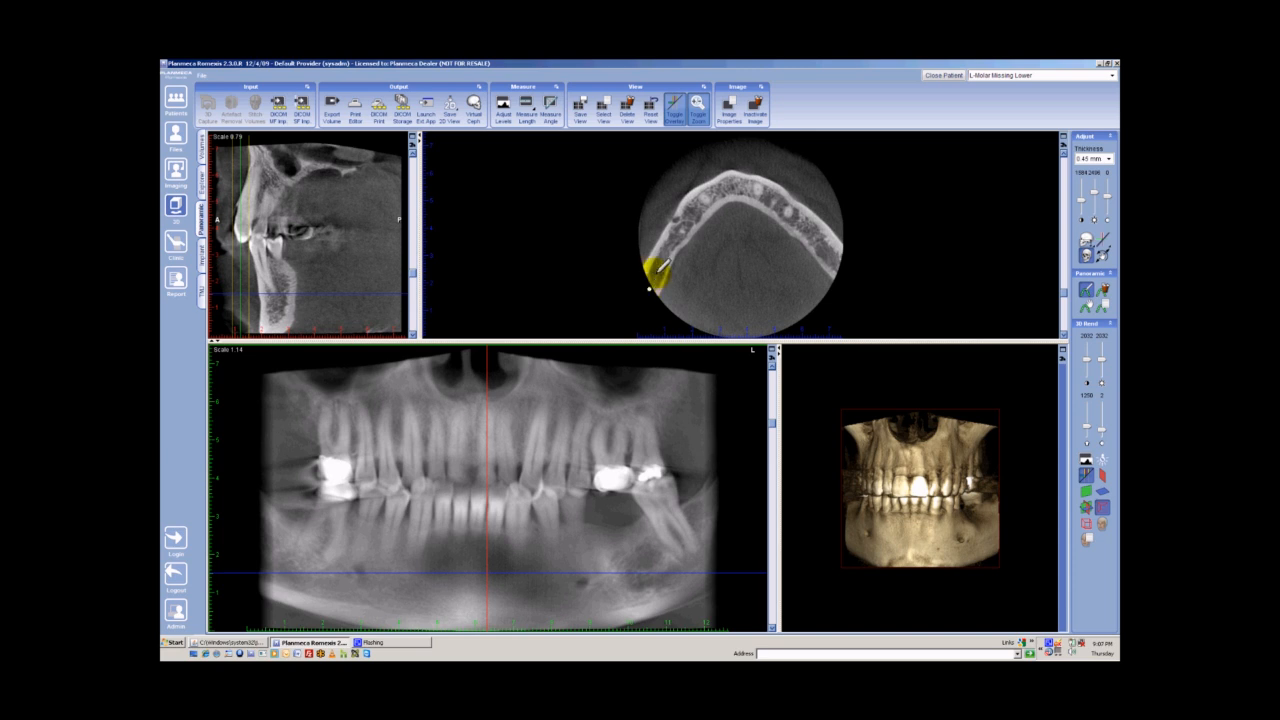
left_click(661, 262)
left_click(680, 233)
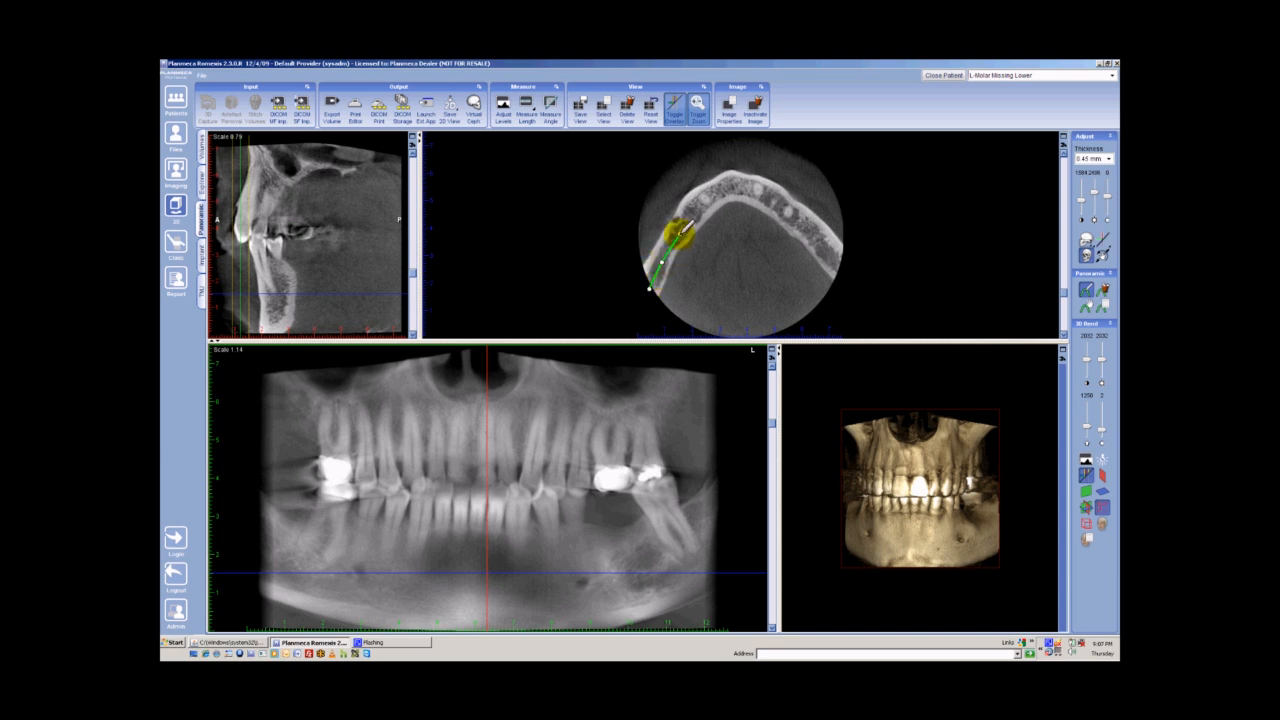
left_click(723, 189)
left_click(731, 186)
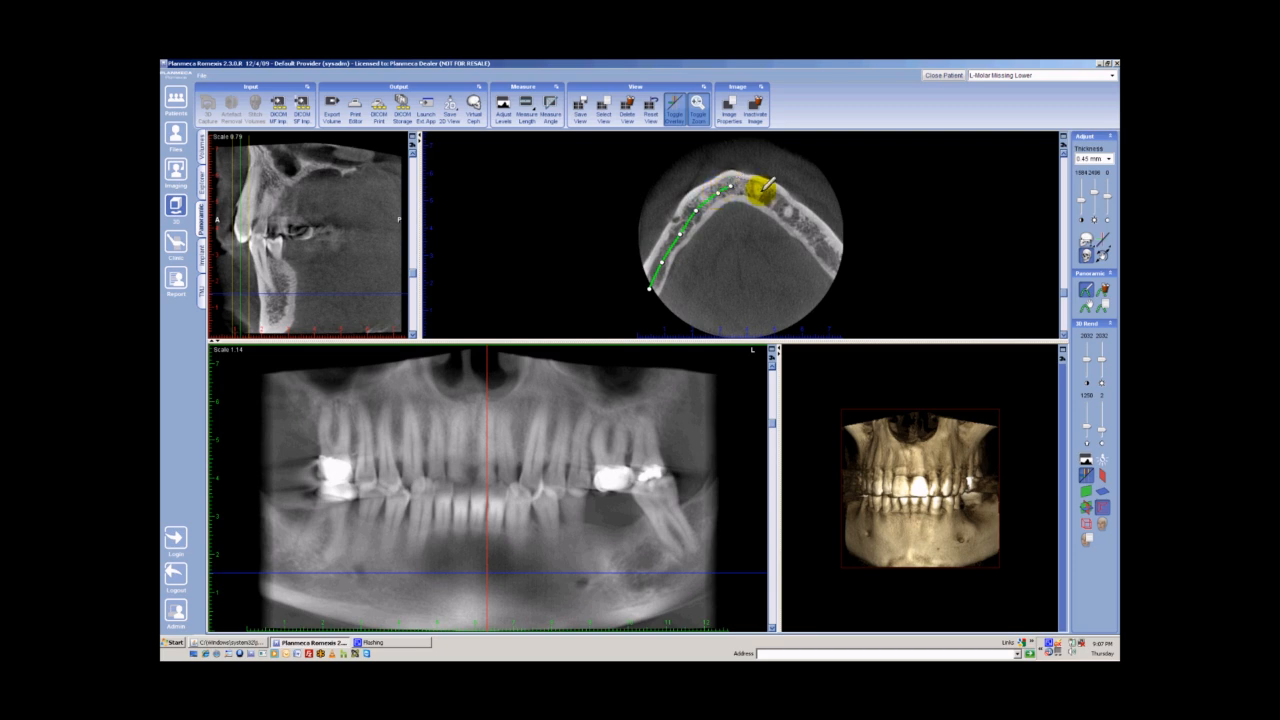
left_click(755, 189)
left_click(780, 205)
left_click(801, 227)
left_click(825, 250)
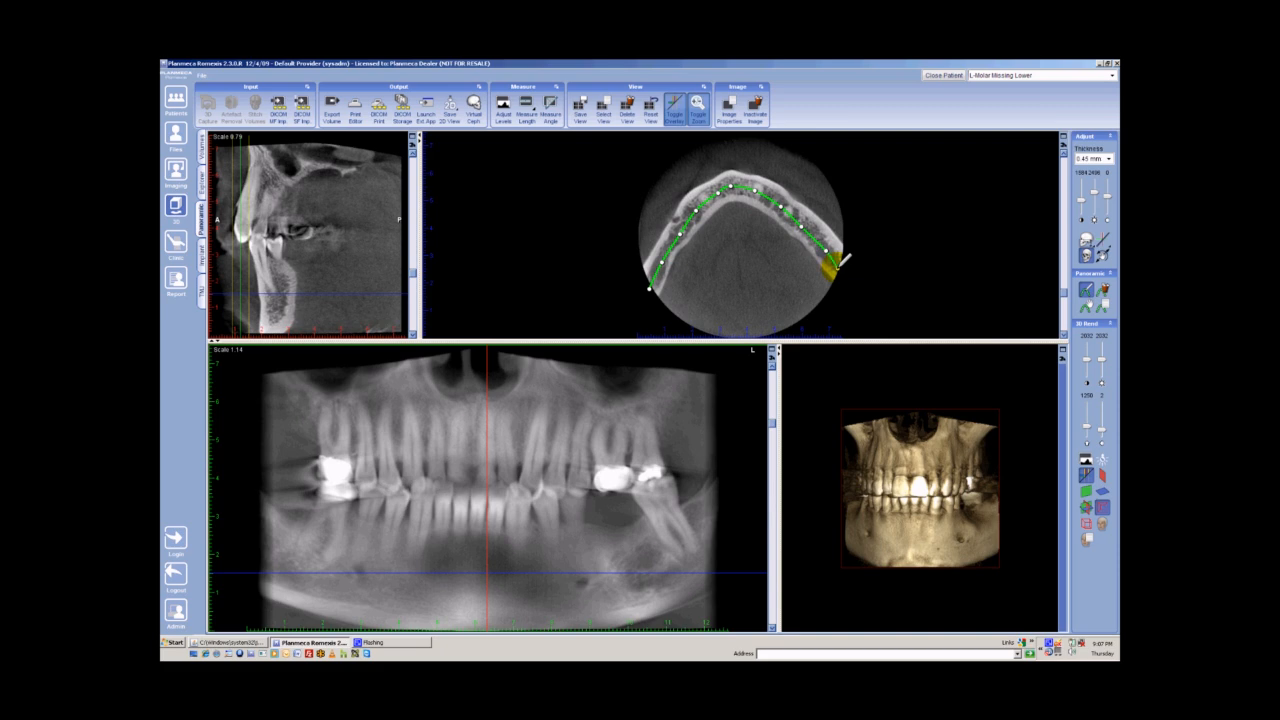
double_click(840, 260)
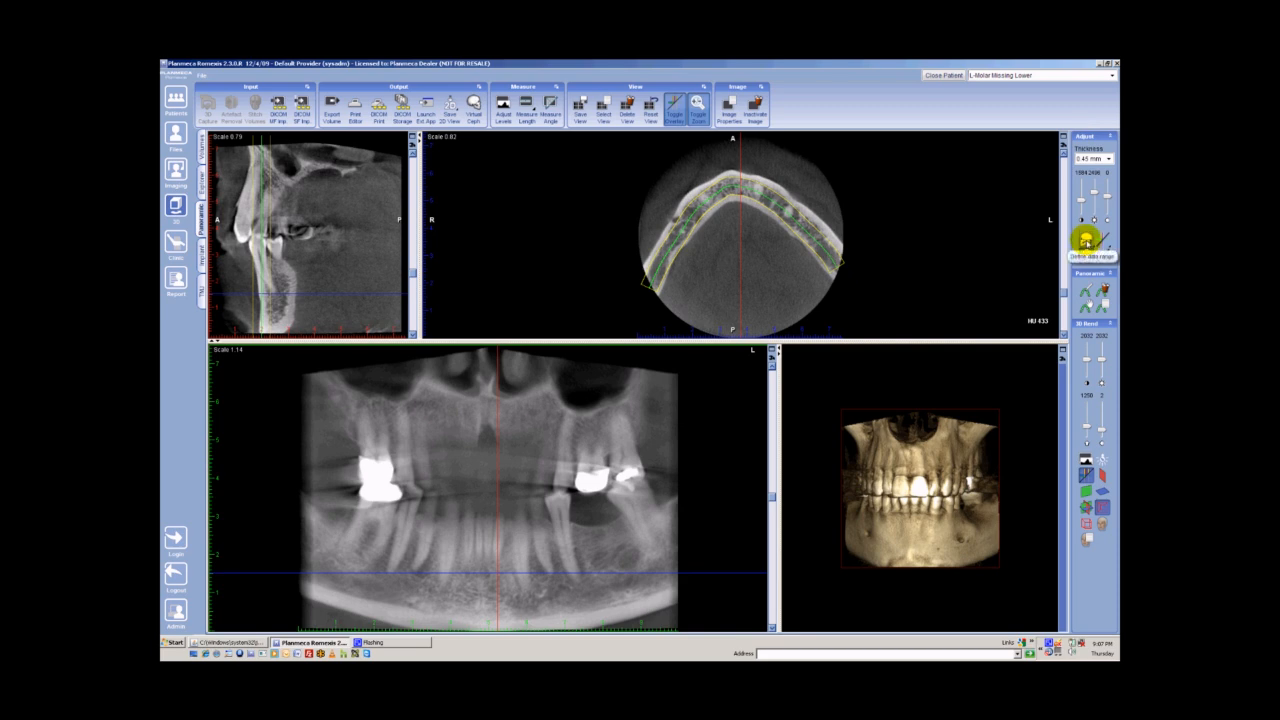
Step: Define the panoramic data range to cover only the lower jaw, cutting off the upper arch and a thin strip at the lower edge
left_click(1085, 240)
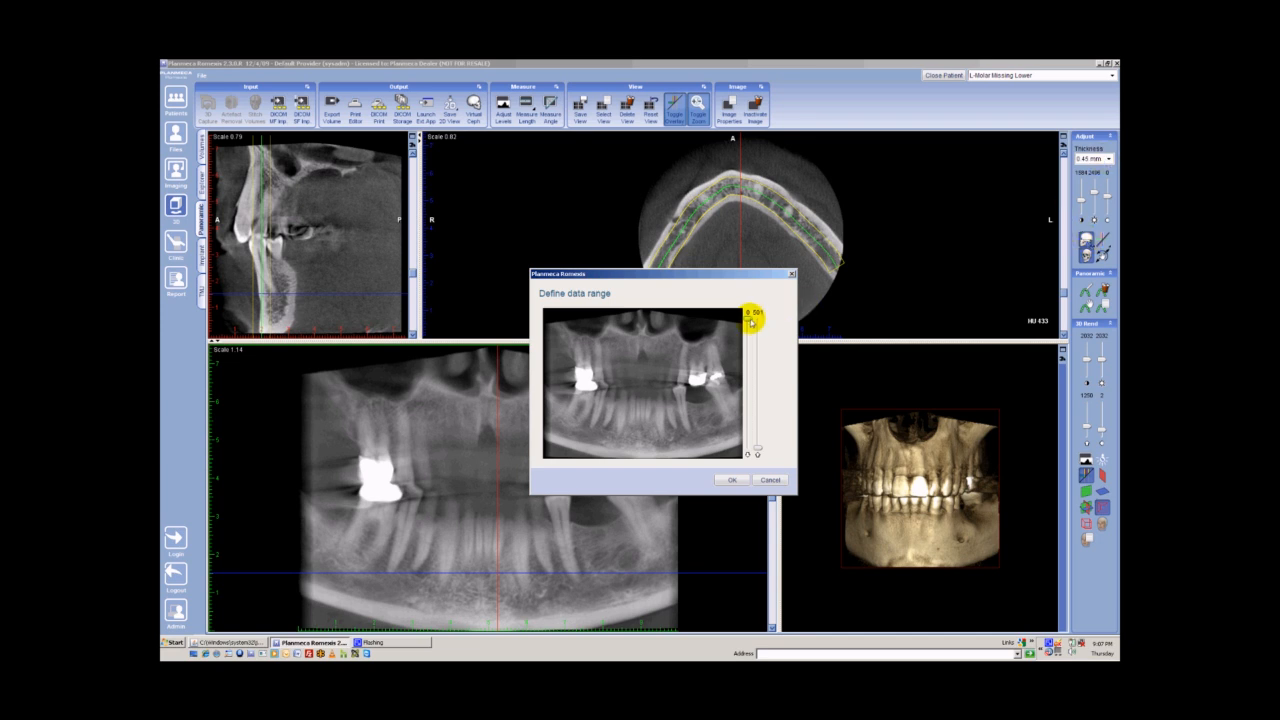
left_click_drag(750, 321, 746, 377)
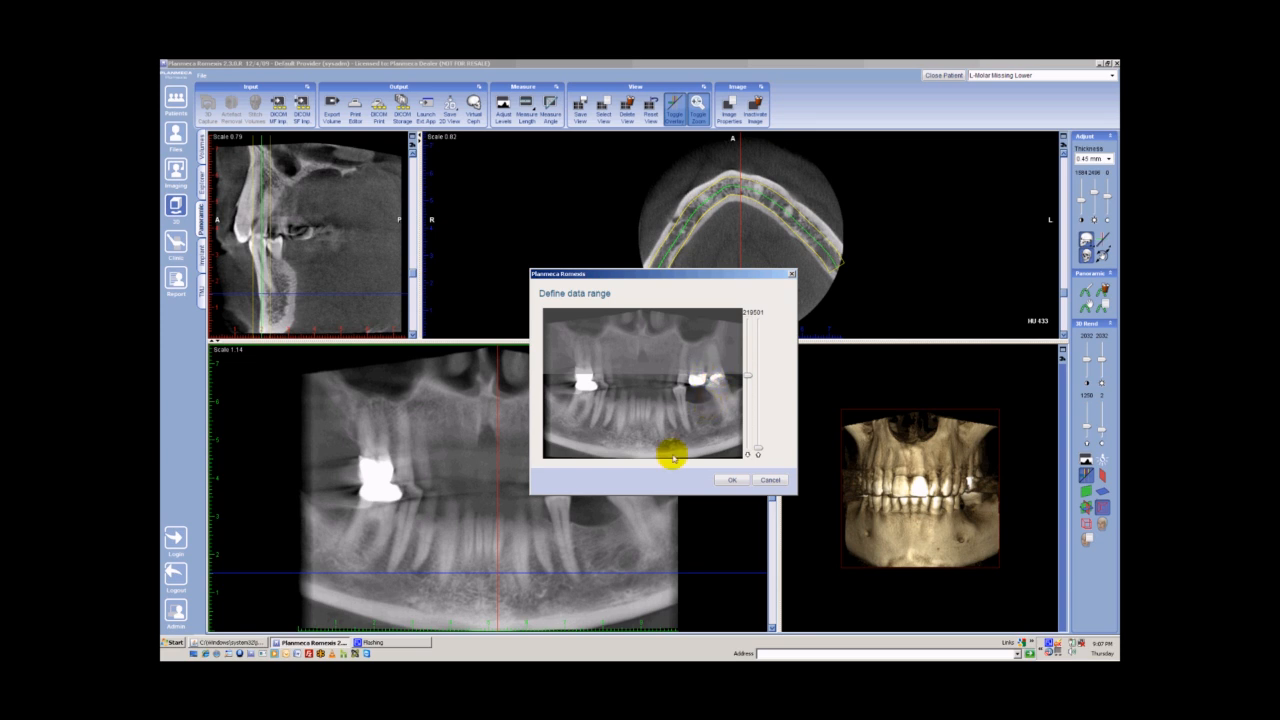
left_click_drag(759, 450, 759, 445)
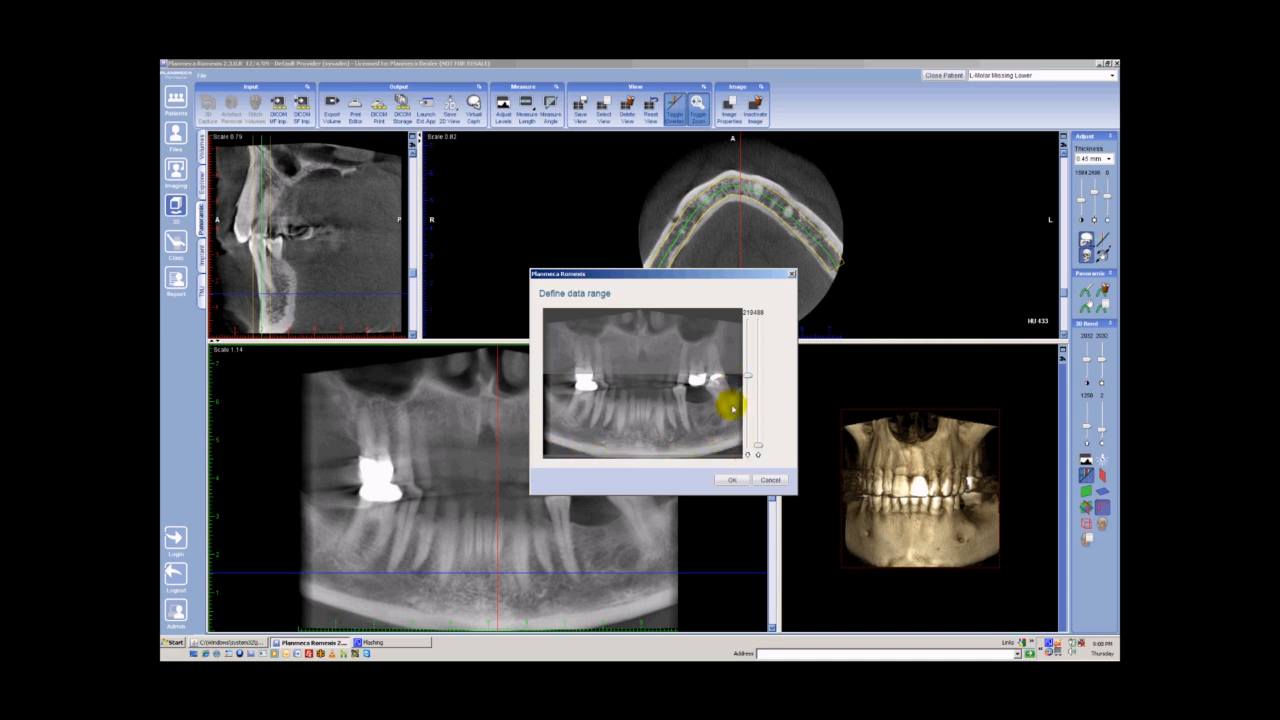
left_click(731, 481)
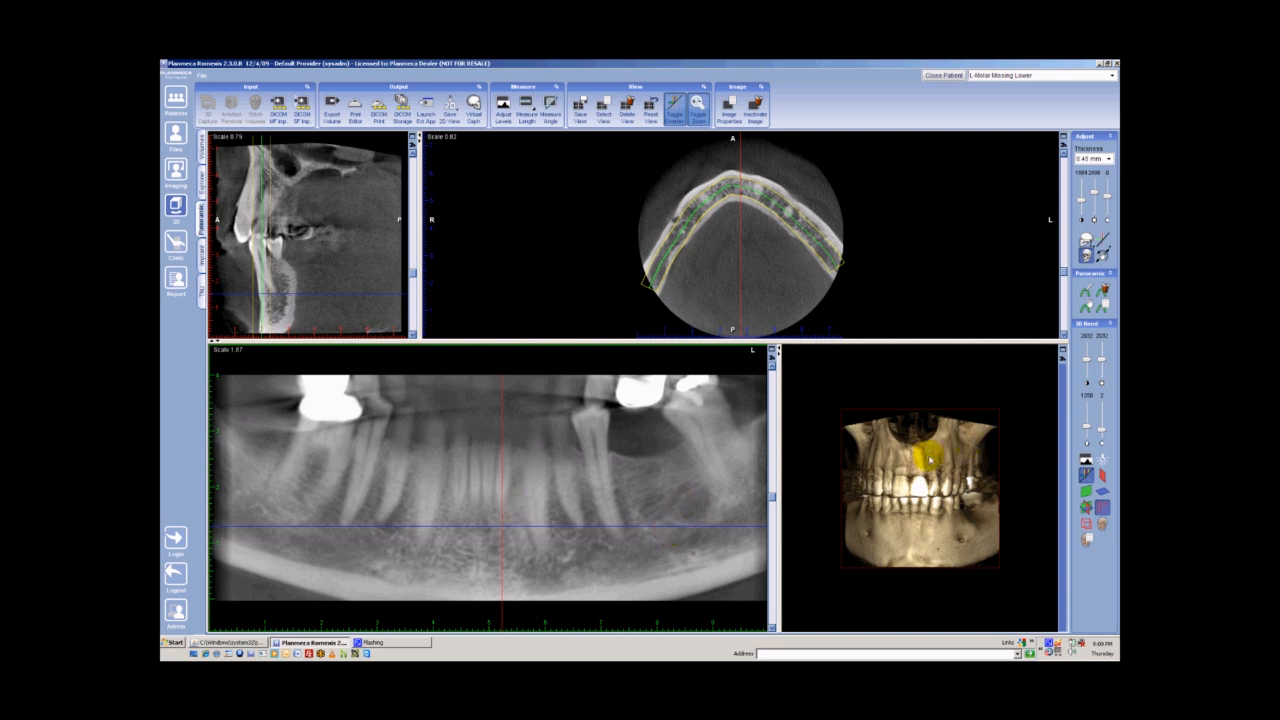
Step: Turn the 3D rendering to the patient's left side and show the axial slice plane in it
left_click_drag(927, 450, 885, 496)
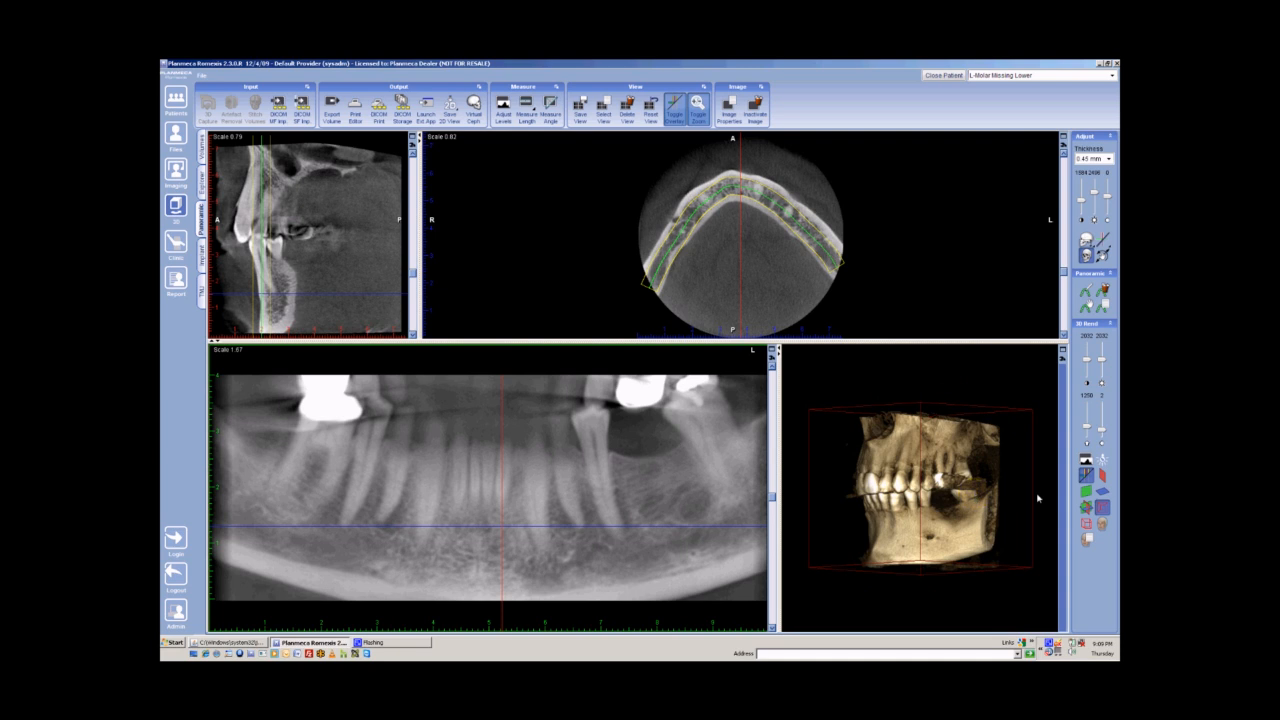
left_click(1102, 492)
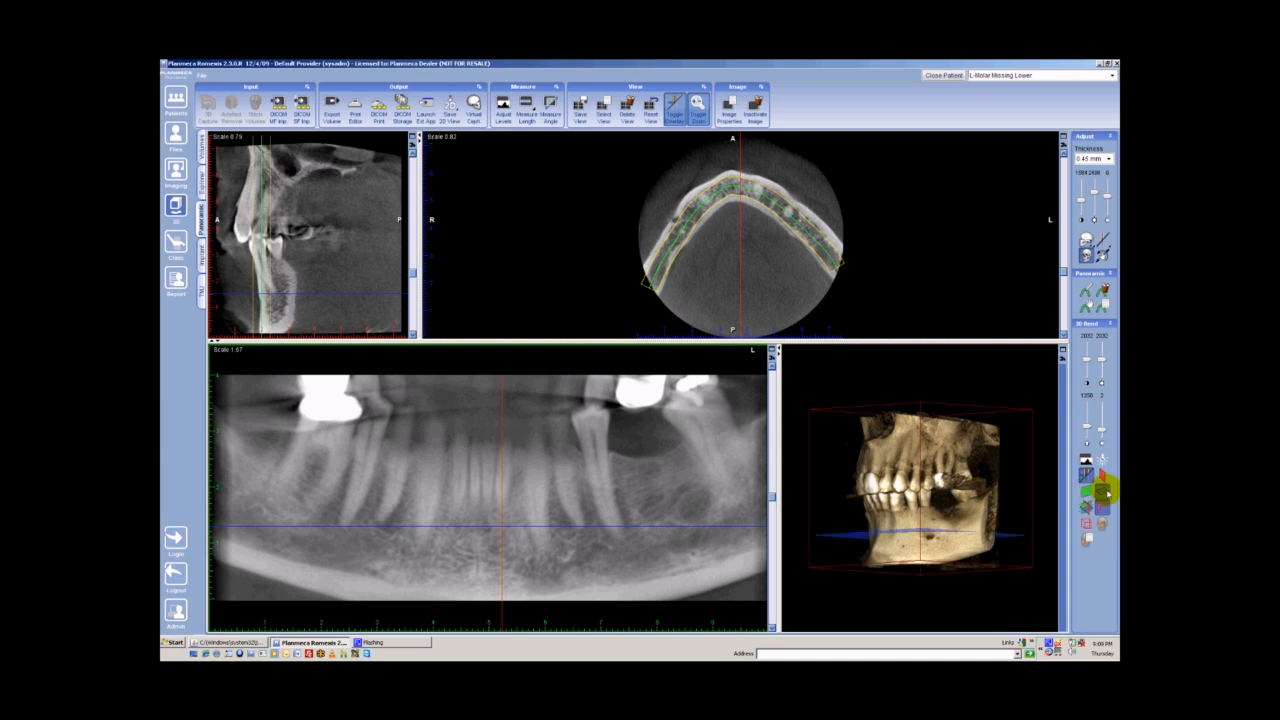
left_click_drag(936, 458, 938, 538)
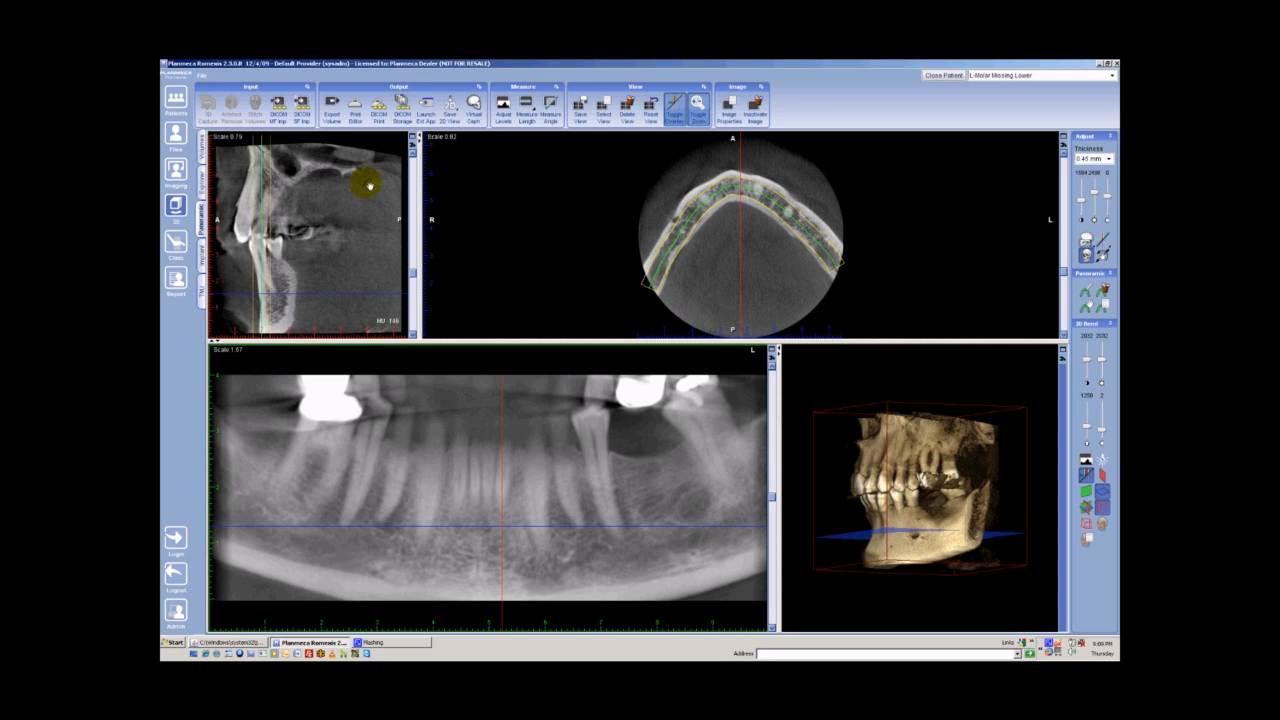
Step: Tilt the volume in the sagittal view to adjust the axial plane's angle through the mandible
scroll(370, 187, "down", 5)
scroll(370, 188, "down", 3)
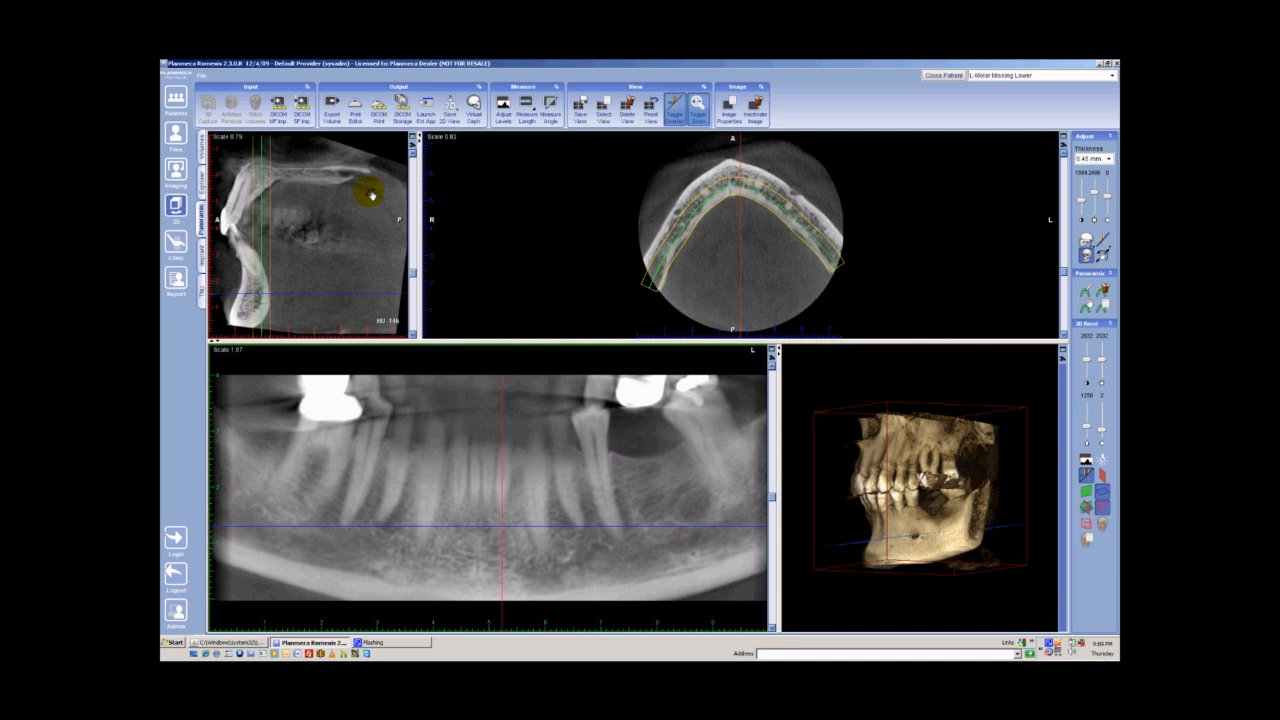
scroll(370, 197, "down", 3)
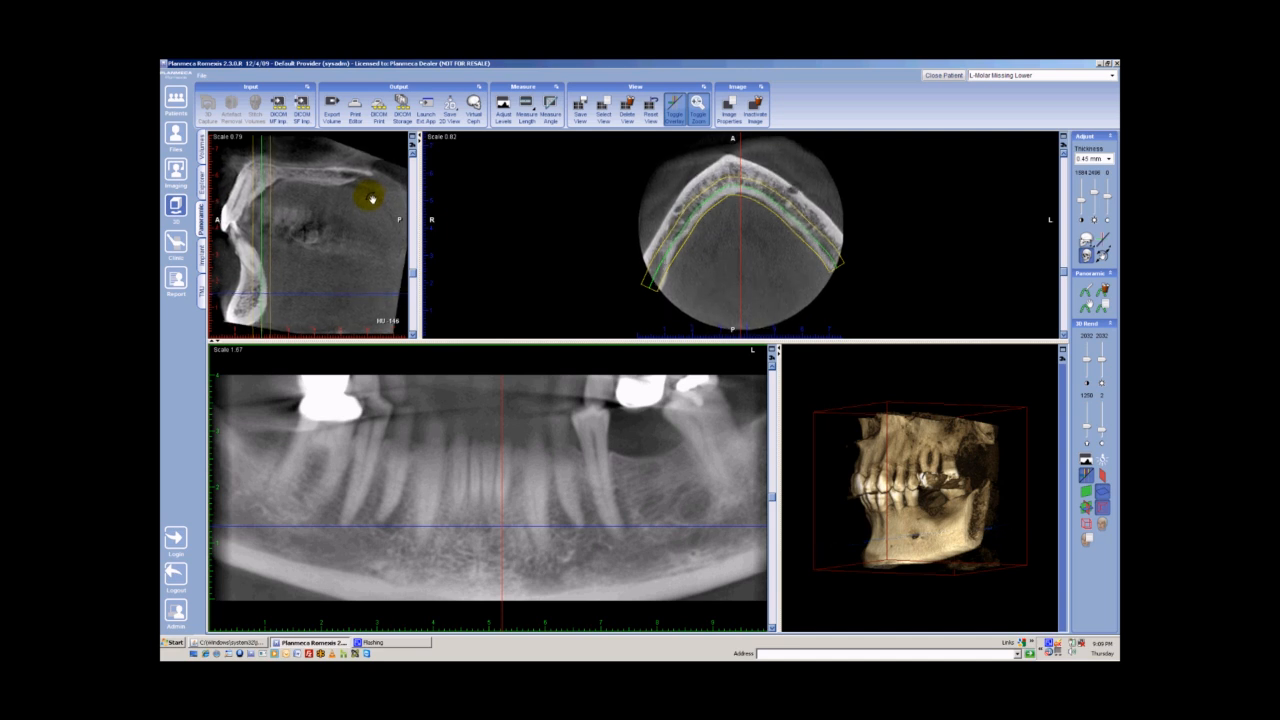
scroll(369, 192, "down", 3)
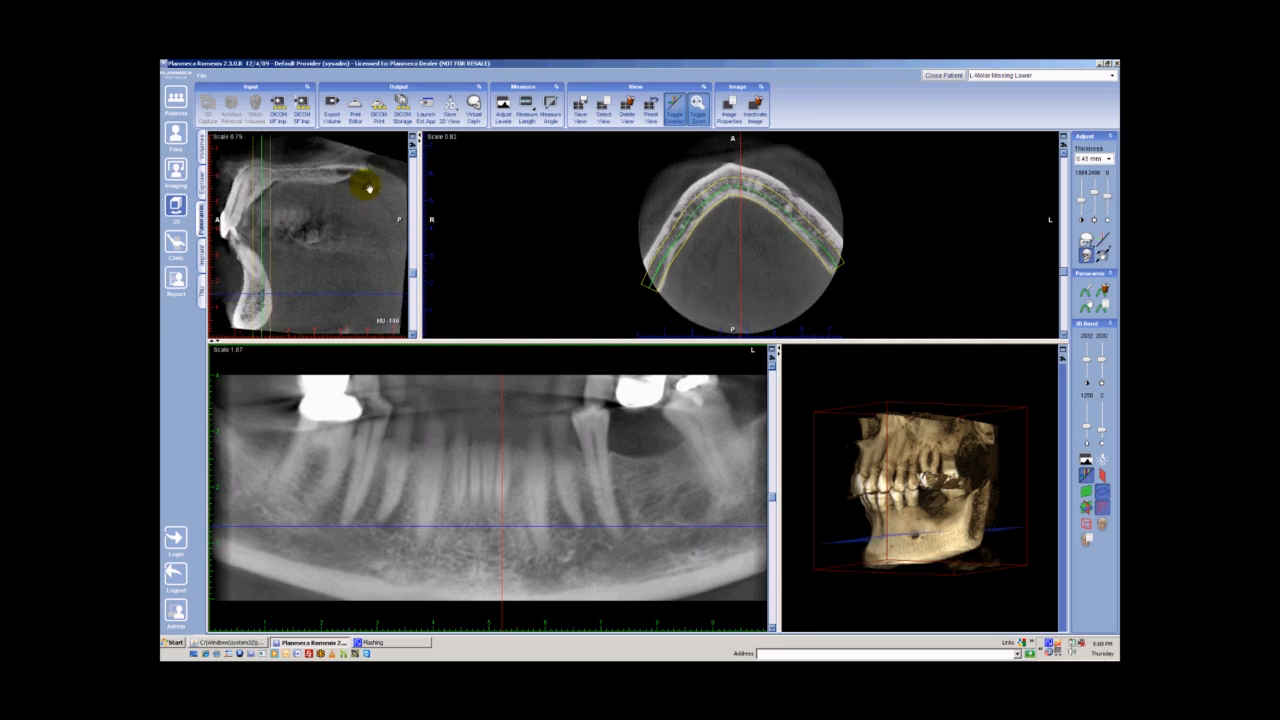
scroll(371, 194, "down", 4)
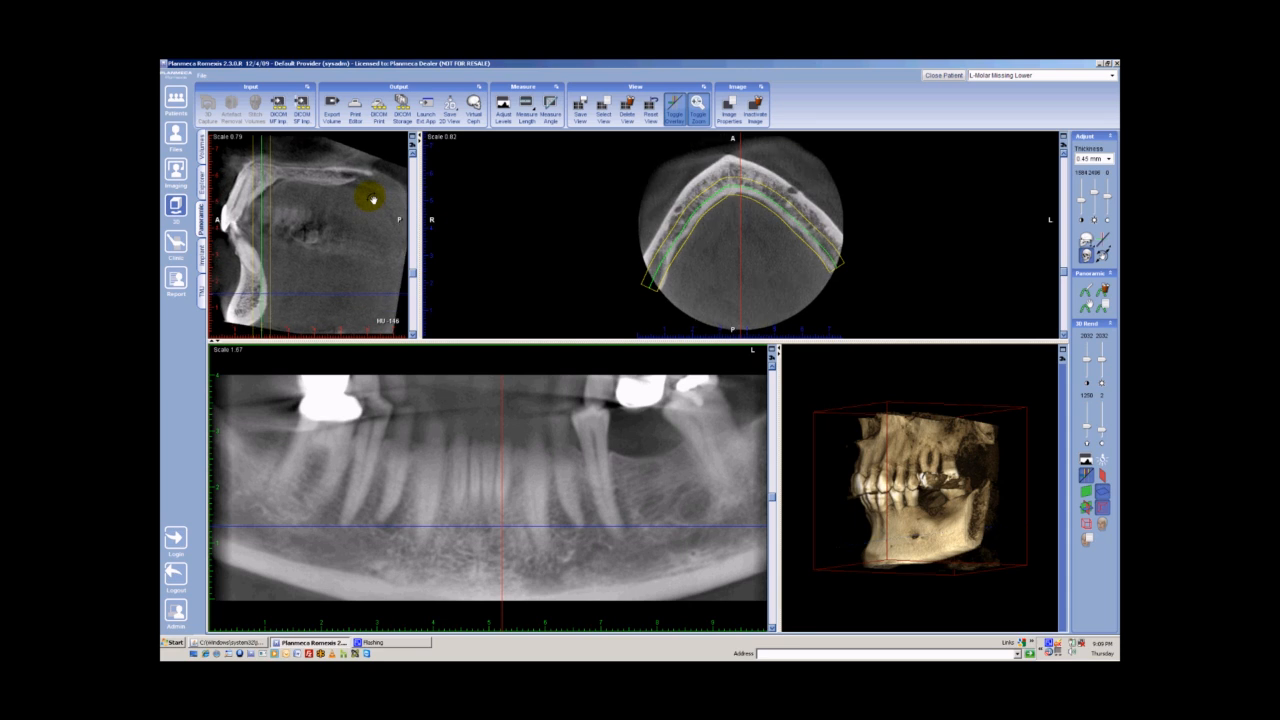
scroll(372, 202, "down", 2)
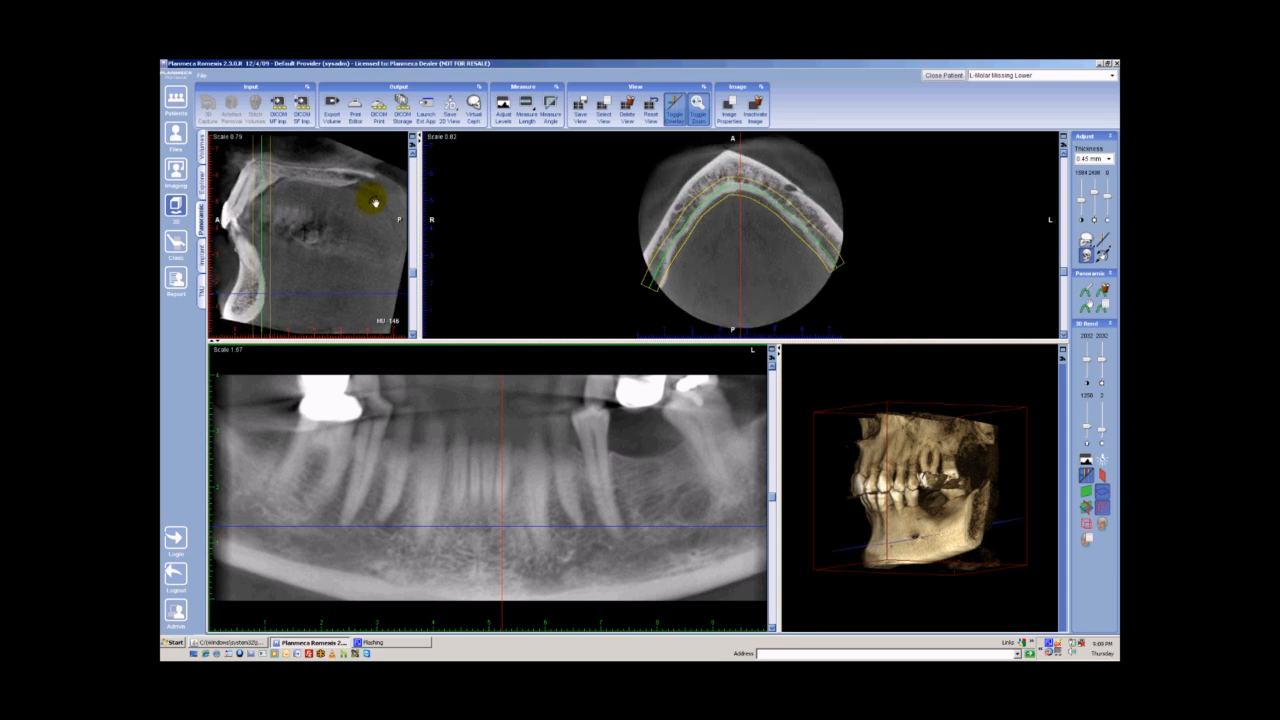